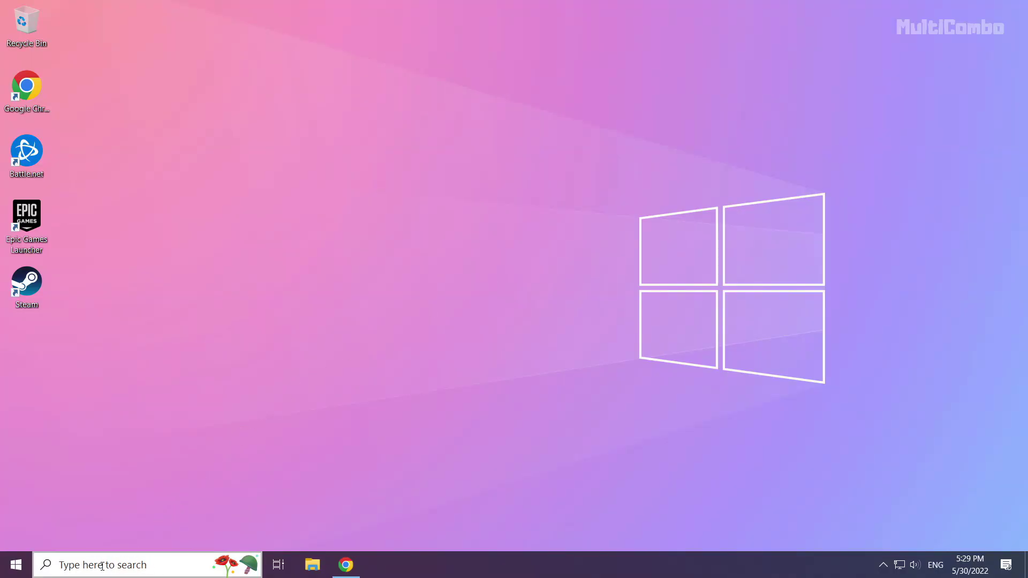
Search Windows for 'device manager' and open the Device Manager best match.
left_click(138, 564)
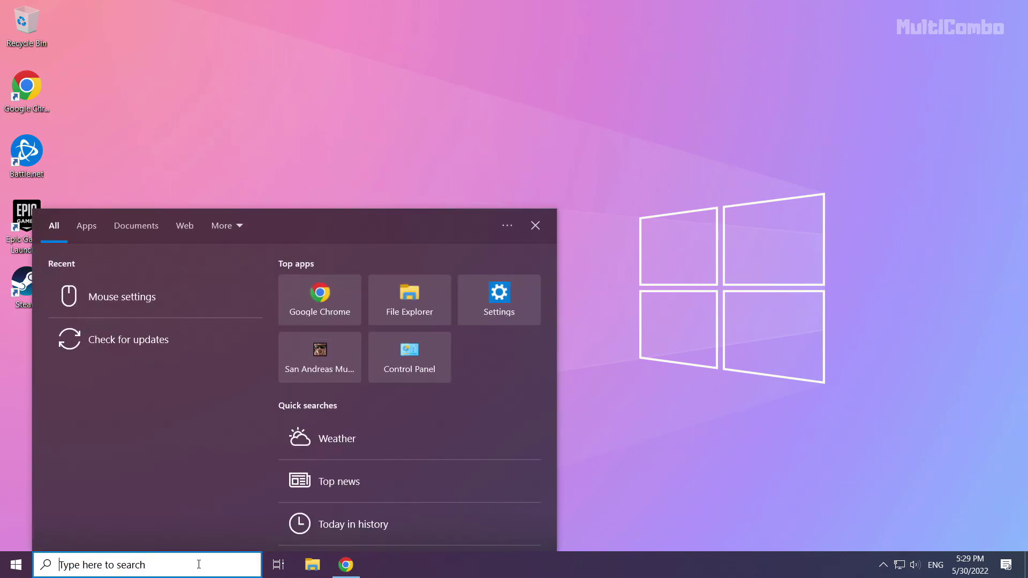
type("device")
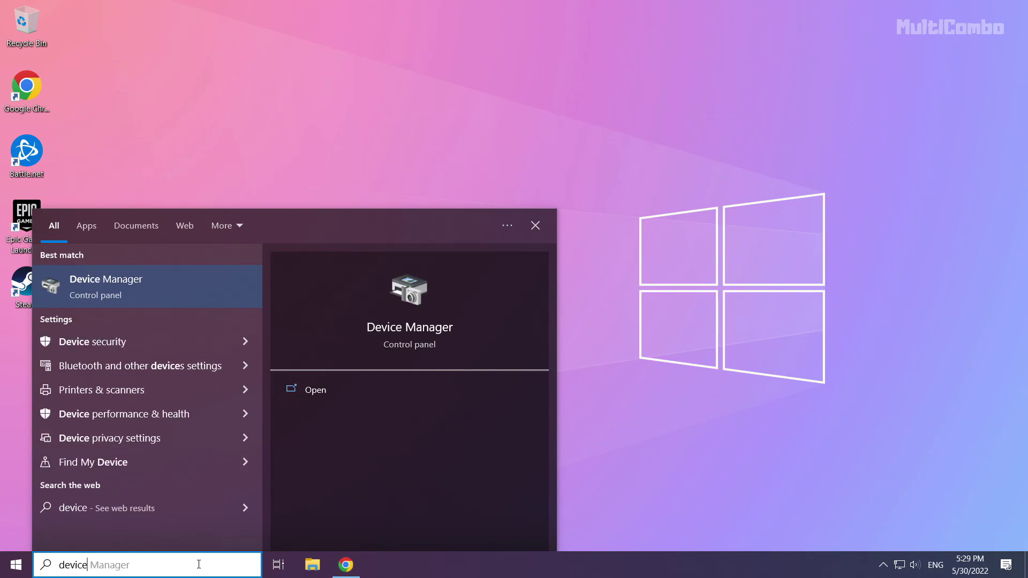
type(" manager")
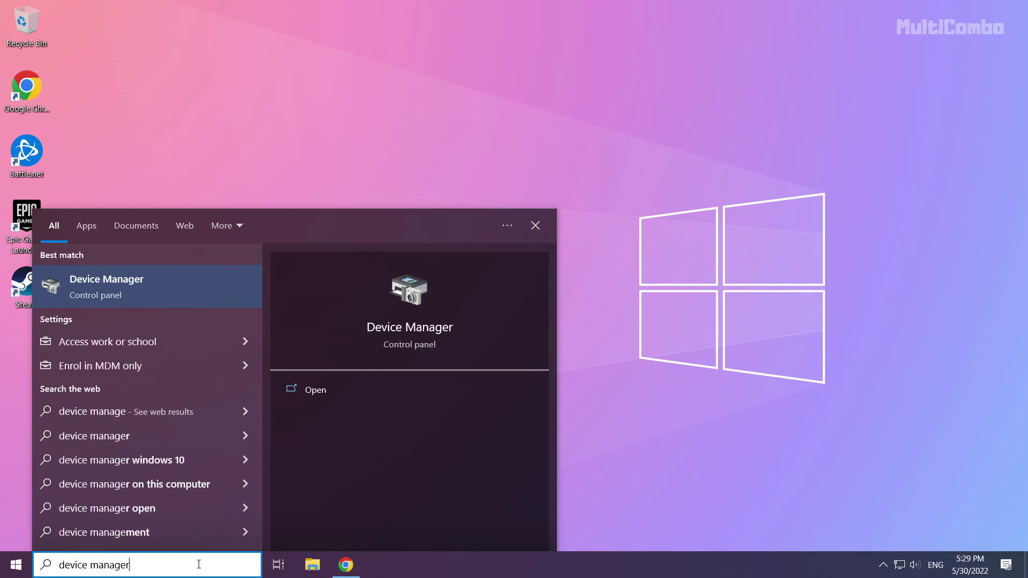
left_click(77, 285)
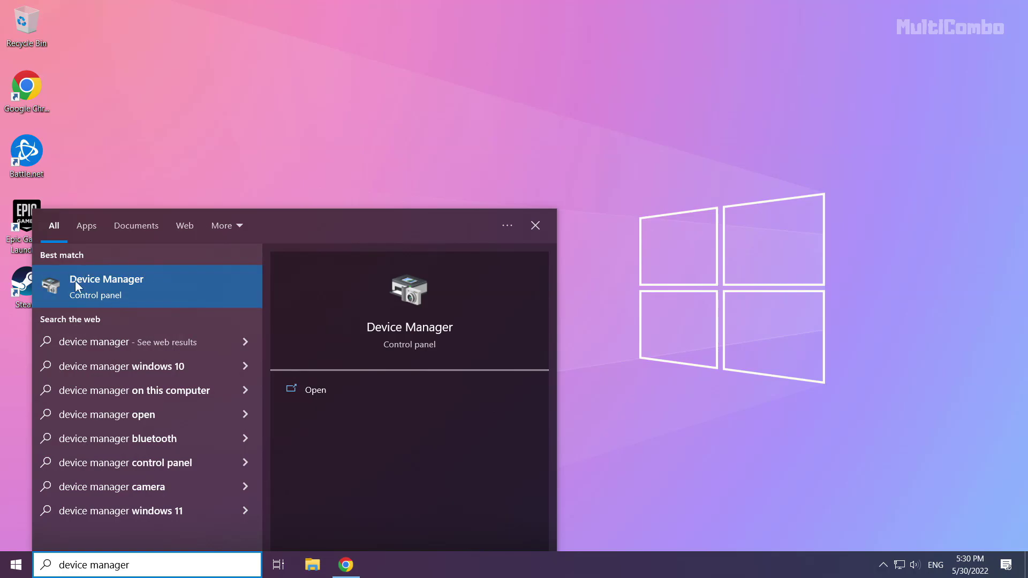
Centre the Device Manager window and expand Display adapters to select the NVIDIA GeForce GTX 1050 Ti.
left_click(119, 286)
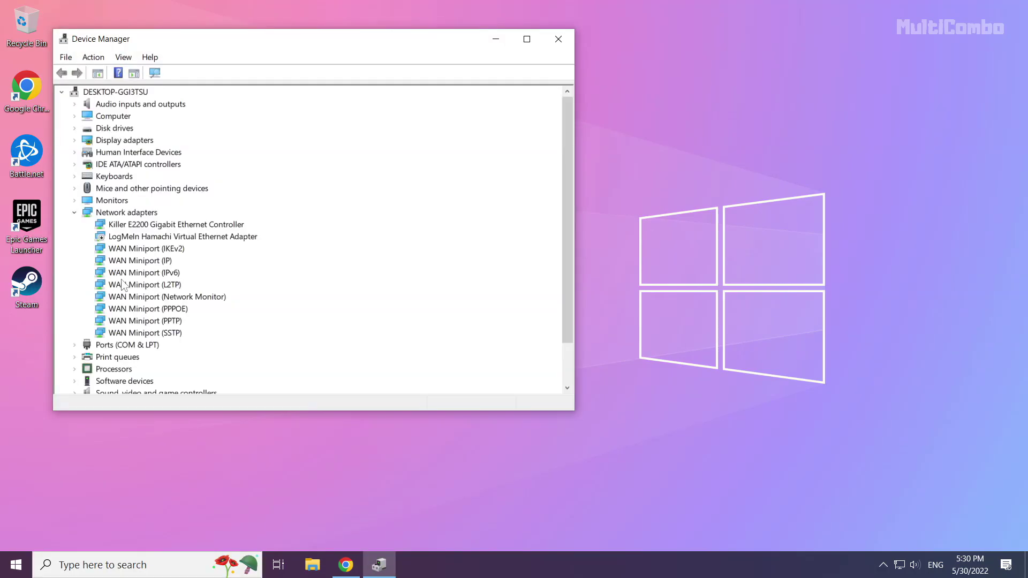
left_click_drag(237, 41, 434, 94)
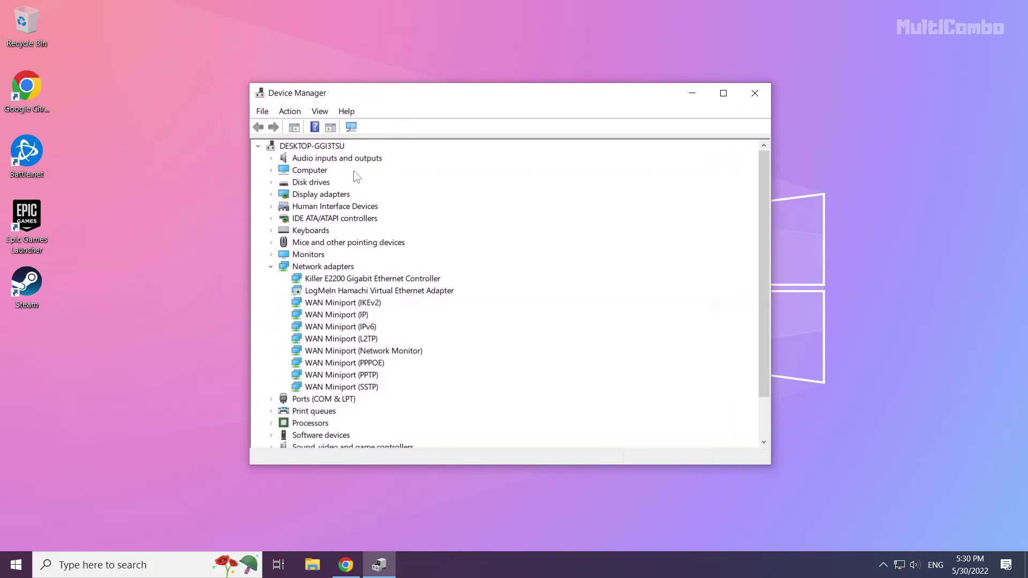
left_click(282, 194)
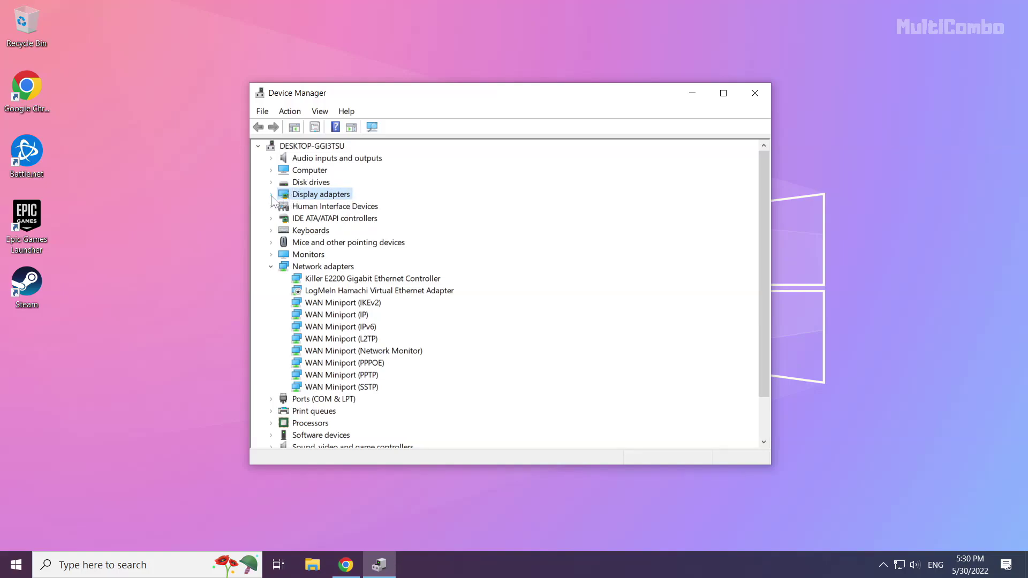
left_click(272, 196)
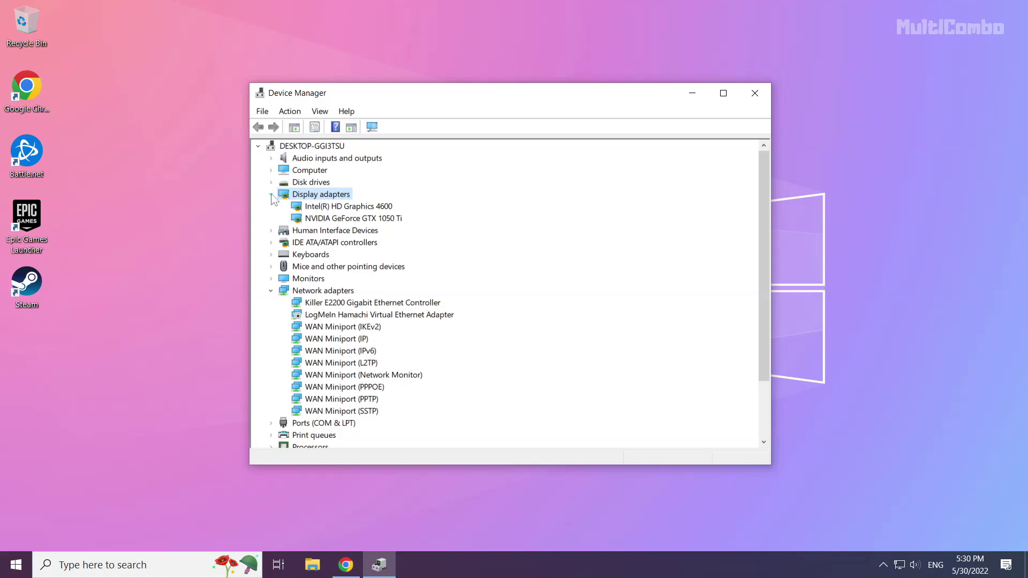
left_click(330, 219)
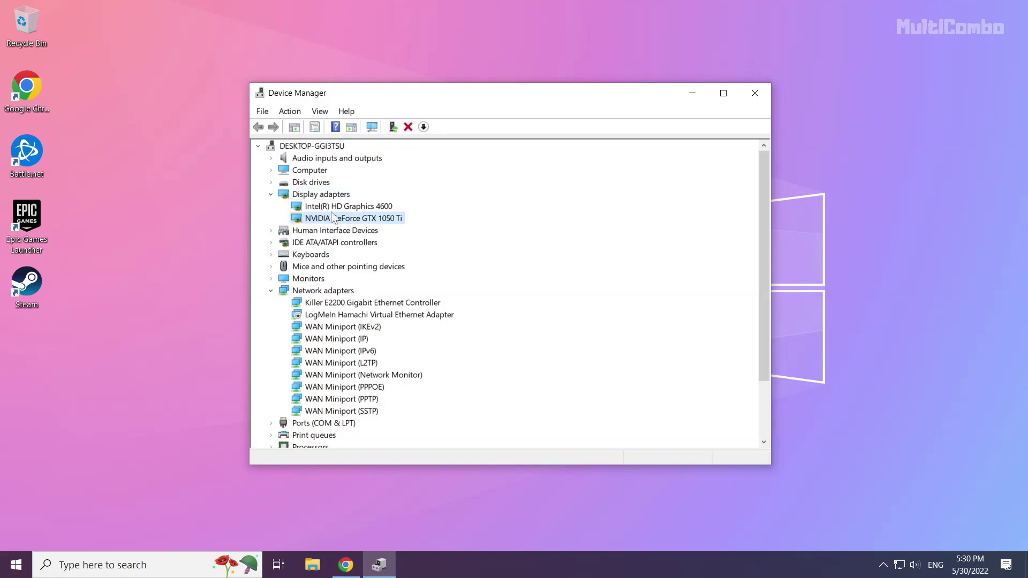
key("Up")
key("Down")
Run an automatic driver search for the NVIDIA GeForce GTX 1050 Ti, which finds the best driver installed.
right_click(335, 219)
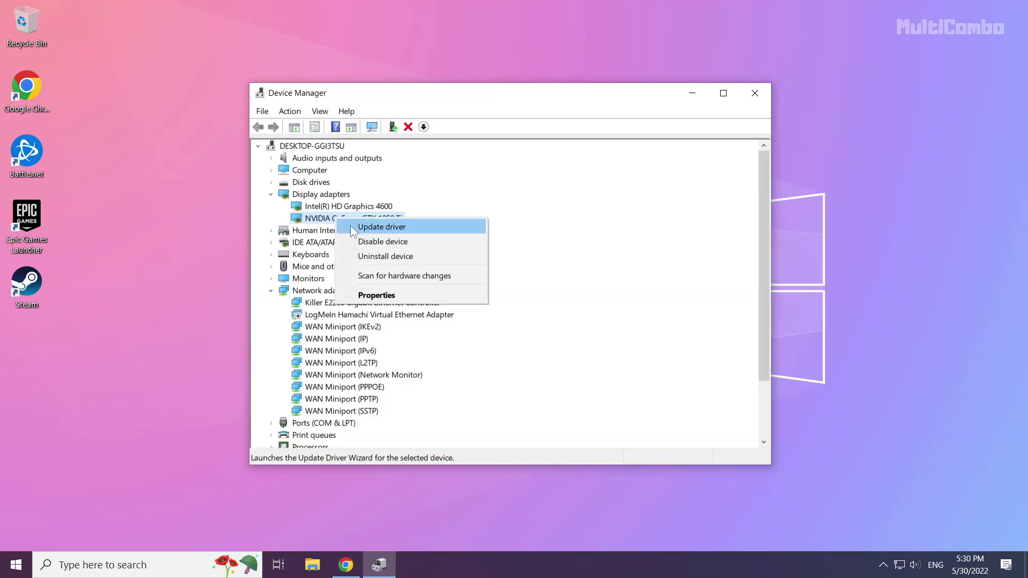
left_click(399, 230)
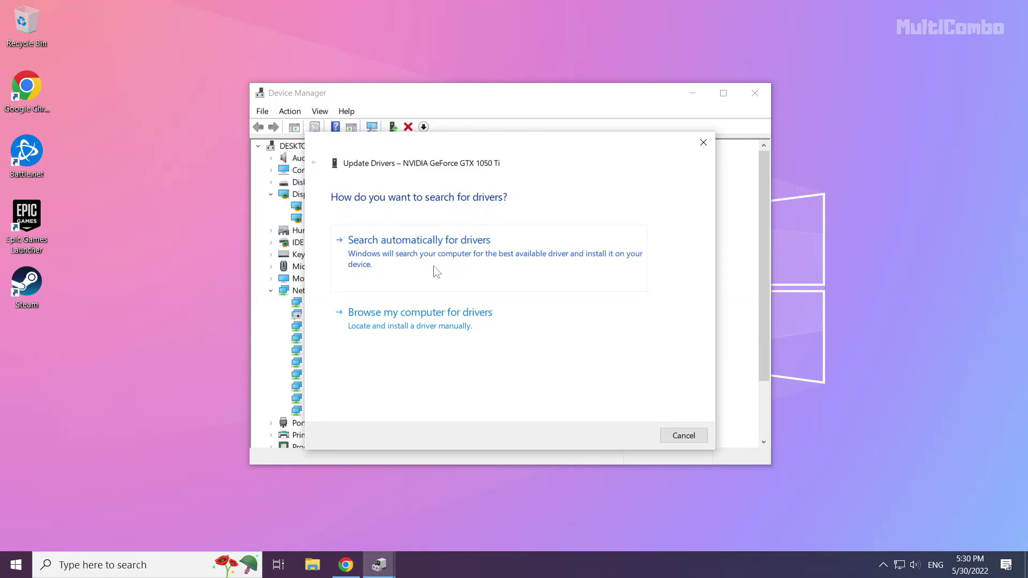
left_click(463, 273)
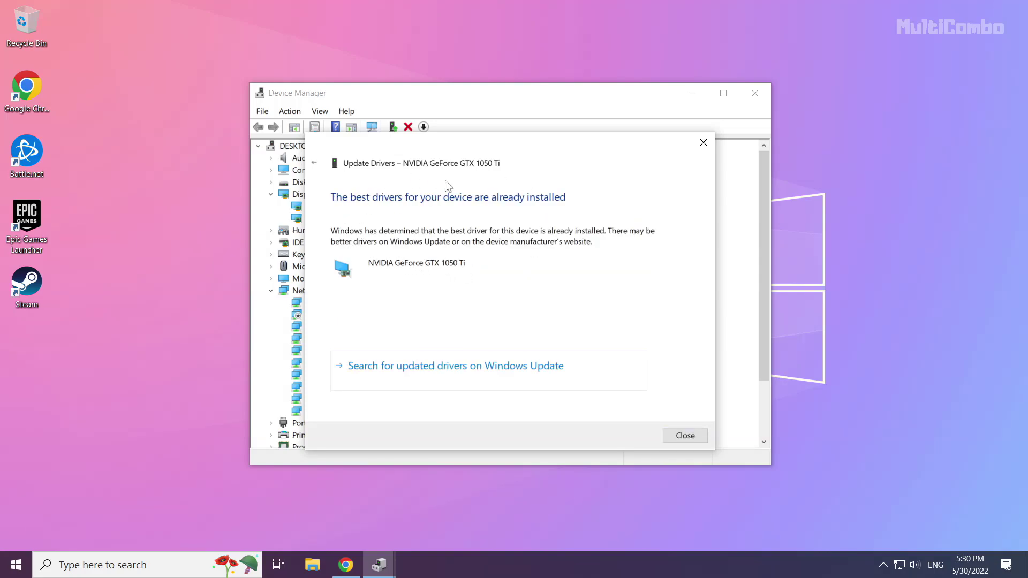
left_click(685, 436)
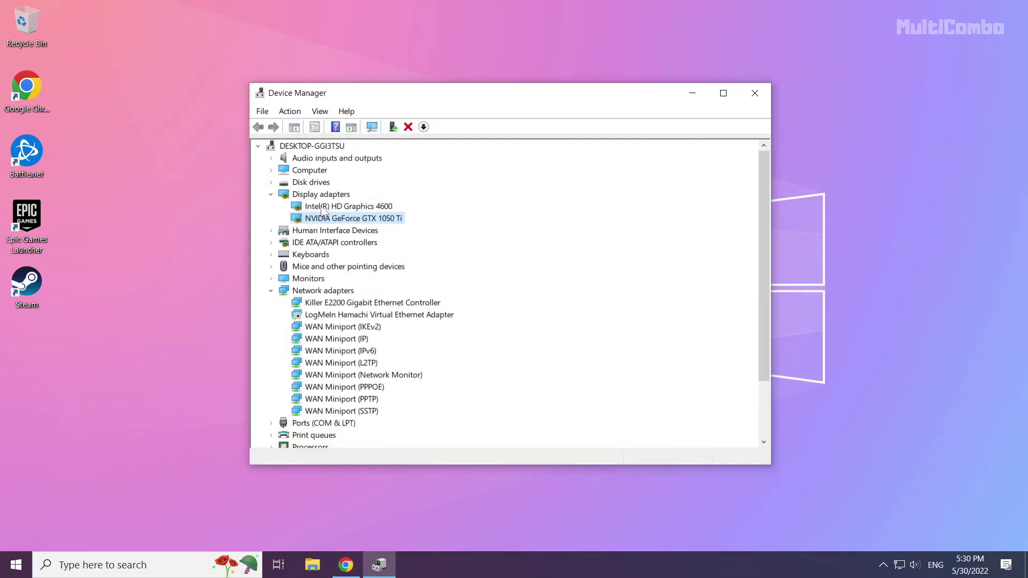
Auto-search drivers for the Intel(R) HD Graphics 4600, confirm it's current, then close Device Manager.
left_click(322, 207)
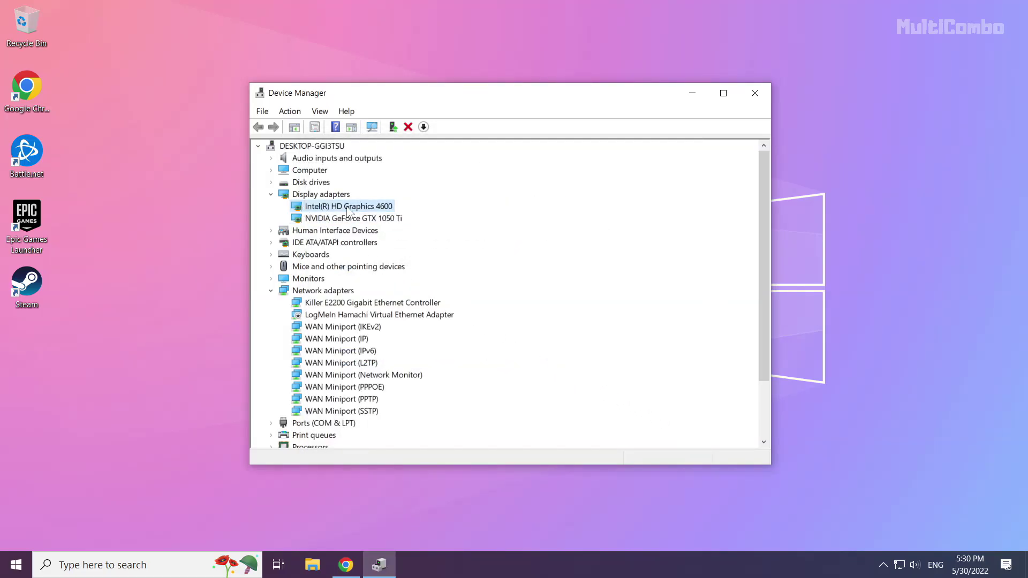
right_click(346, 207)
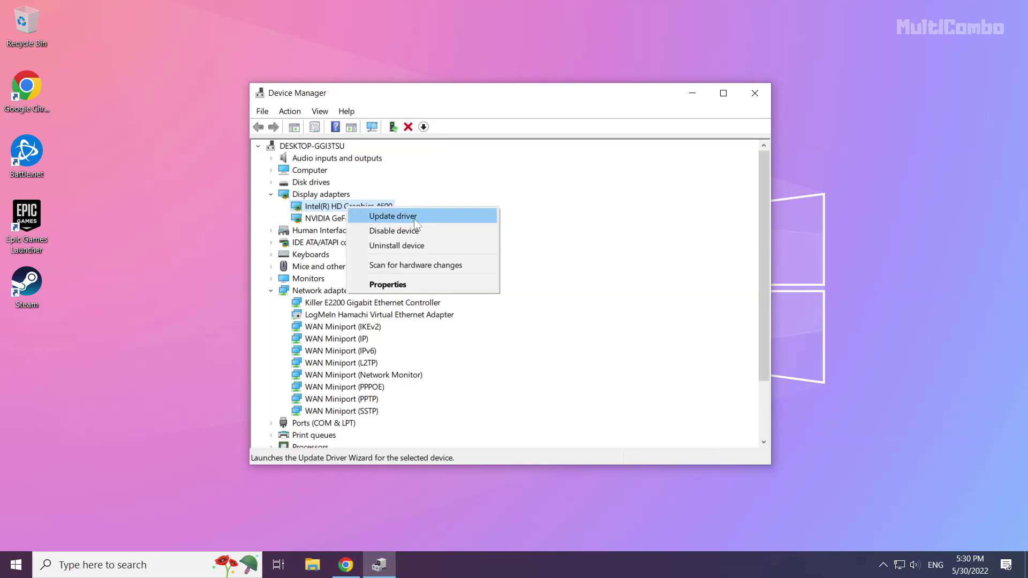
left_click(430, 216)
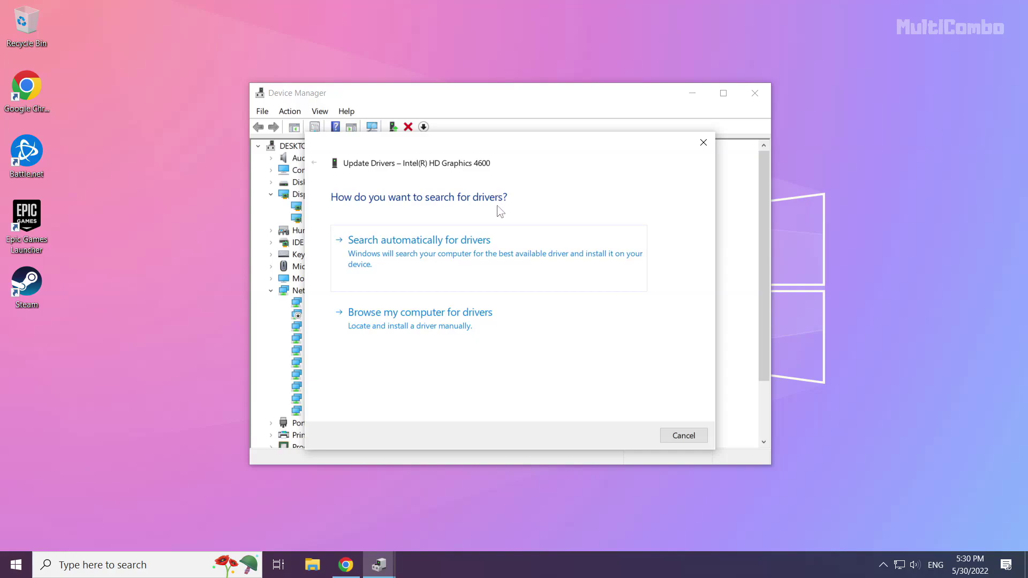
left_click(425, 274)
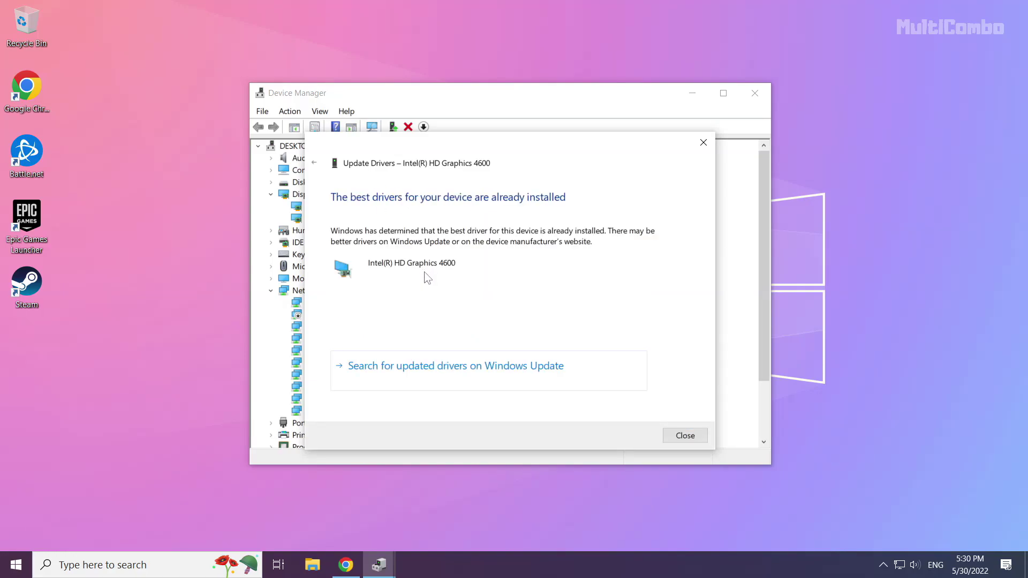
left_click(688, 436)
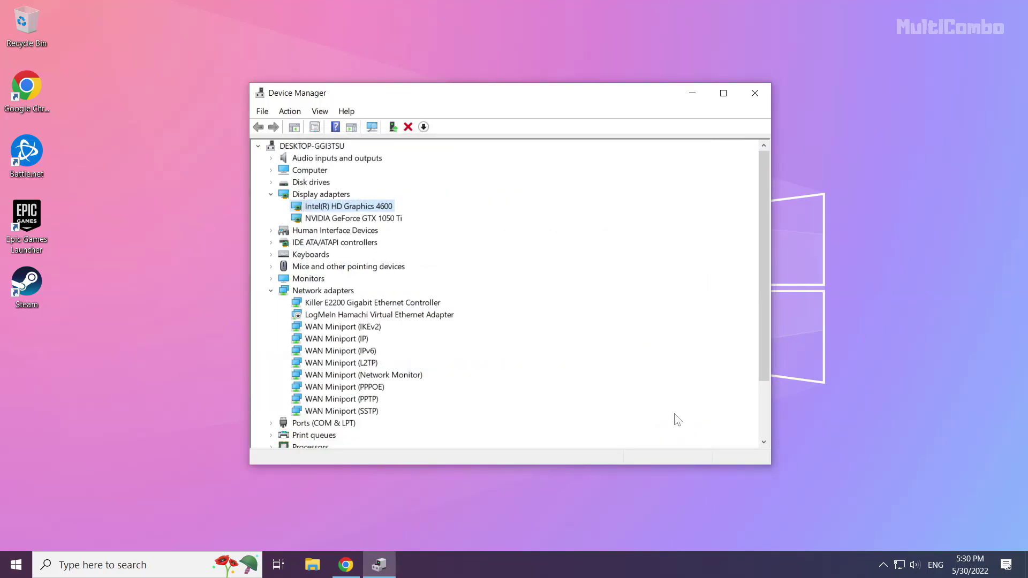
left_click(754, 93)
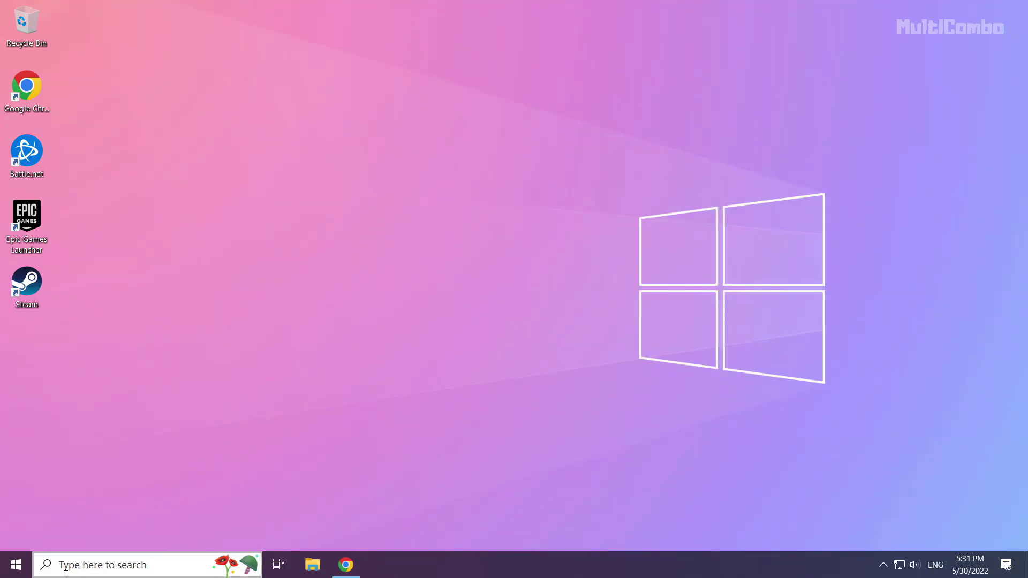
Search Windows for 'update' and open the Check for updates settings page.
left_click(126, 566)
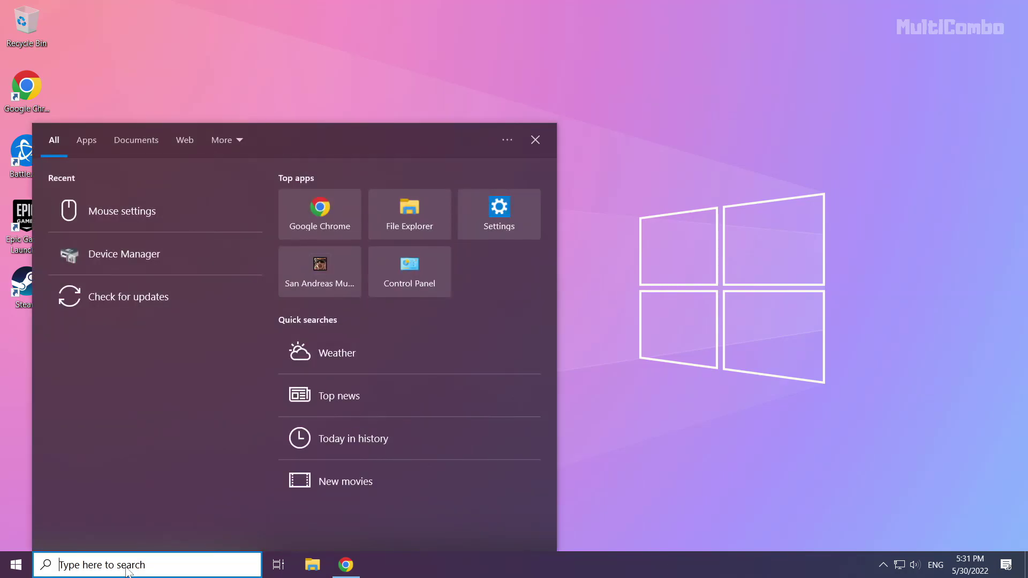
type("update")
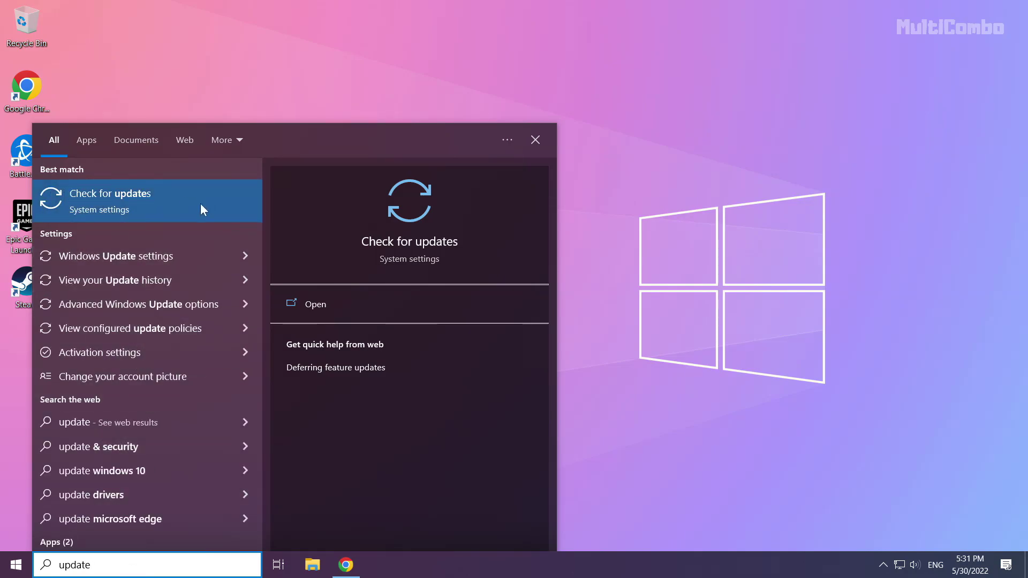
left_click(140, 201)
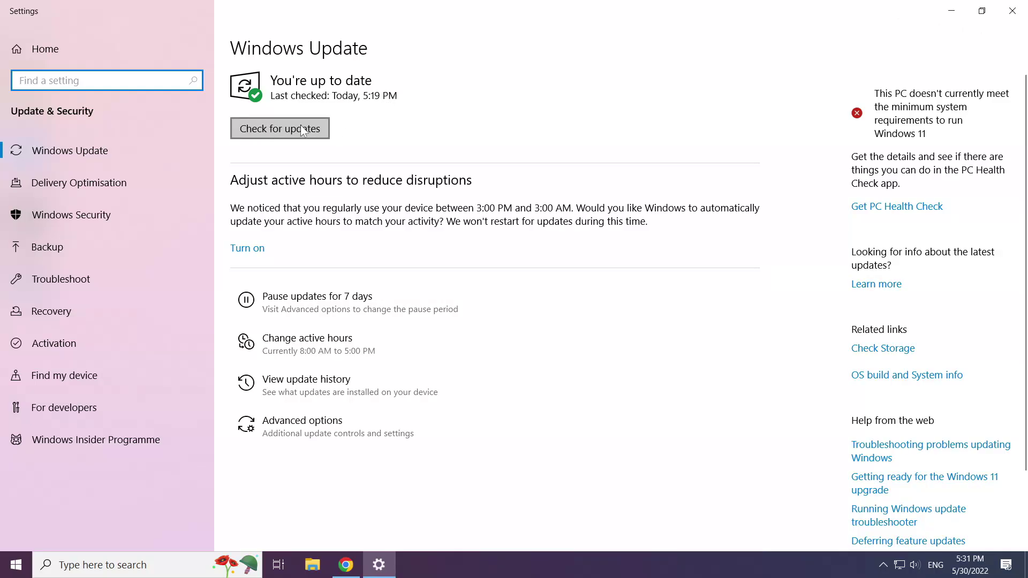
Run a Windows Update check showing 'You're up to date', then close Settings.
left_click(282, 130)
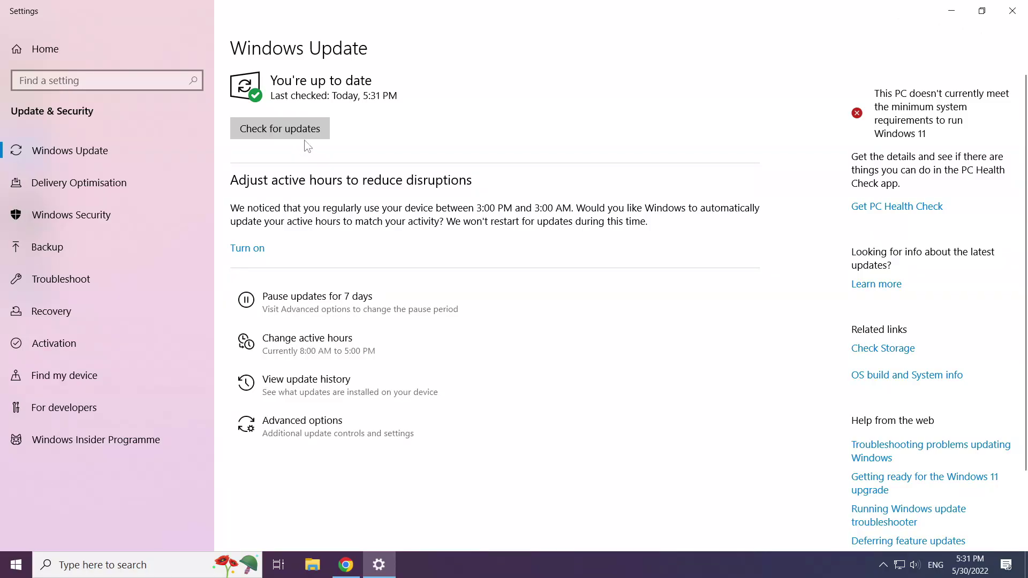
left_click(1014, 13)
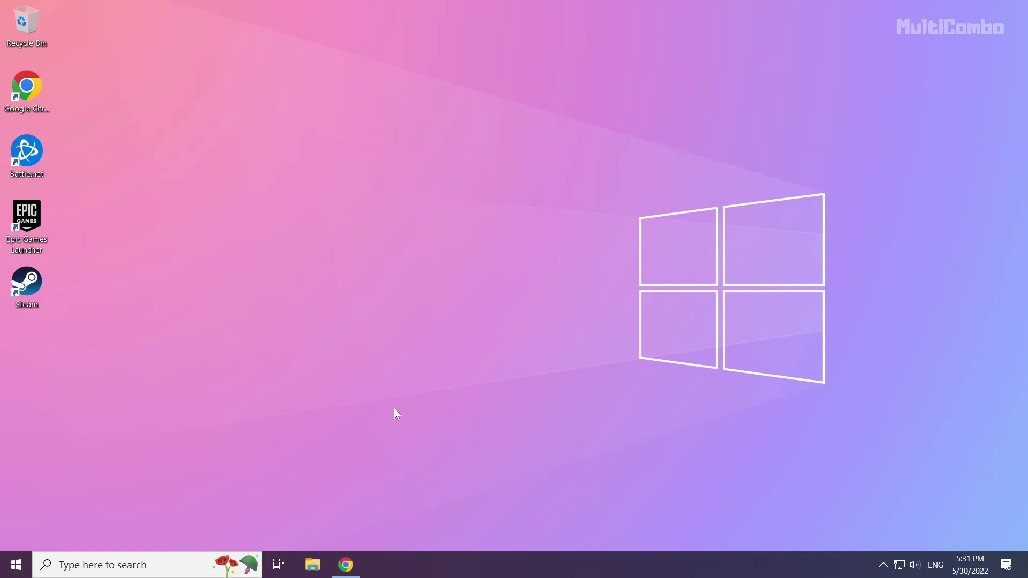
Return to Chrome's DirectX End-User Runtime Web Installer page and download dxwebsetup.exe.
left_click(351, 568)
left_click_drag(402, 35, 432, 33)
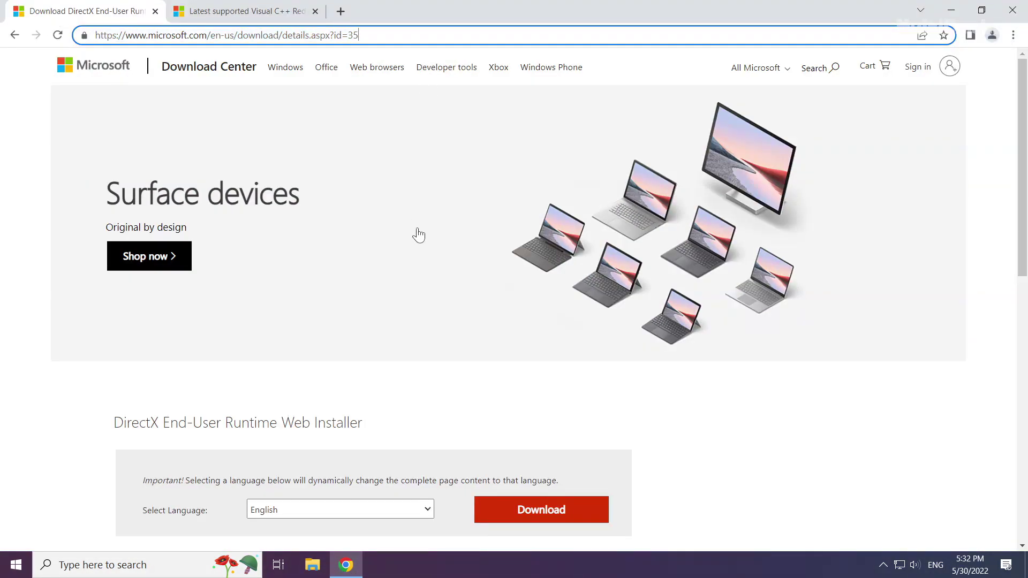
left_click(422, 386)
scroll(409, 384, "down", 1)
scroll(409, 383, "down", 1)
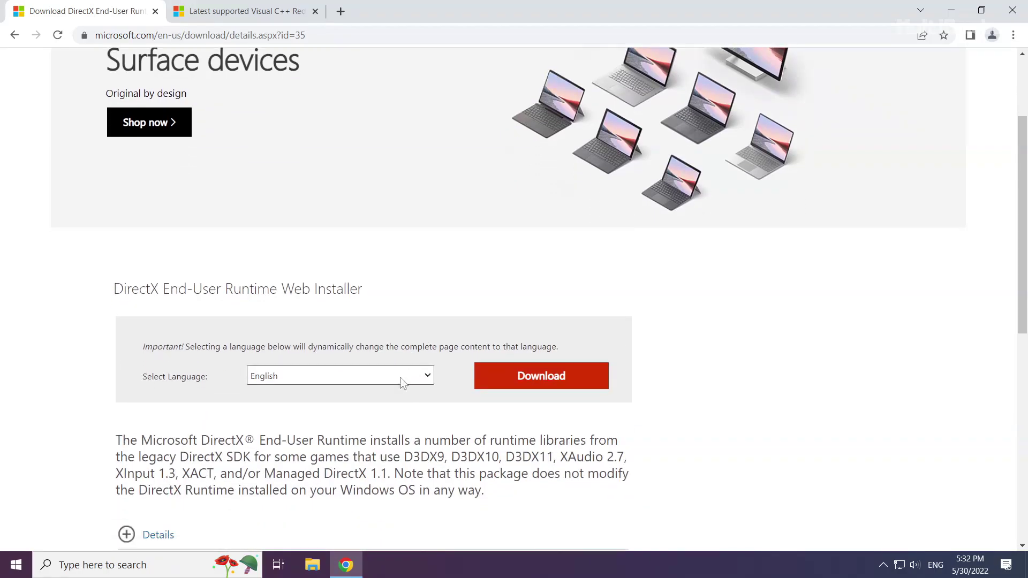
left_click_drag(367, 291, 95, 285)
left_click(97, 286)
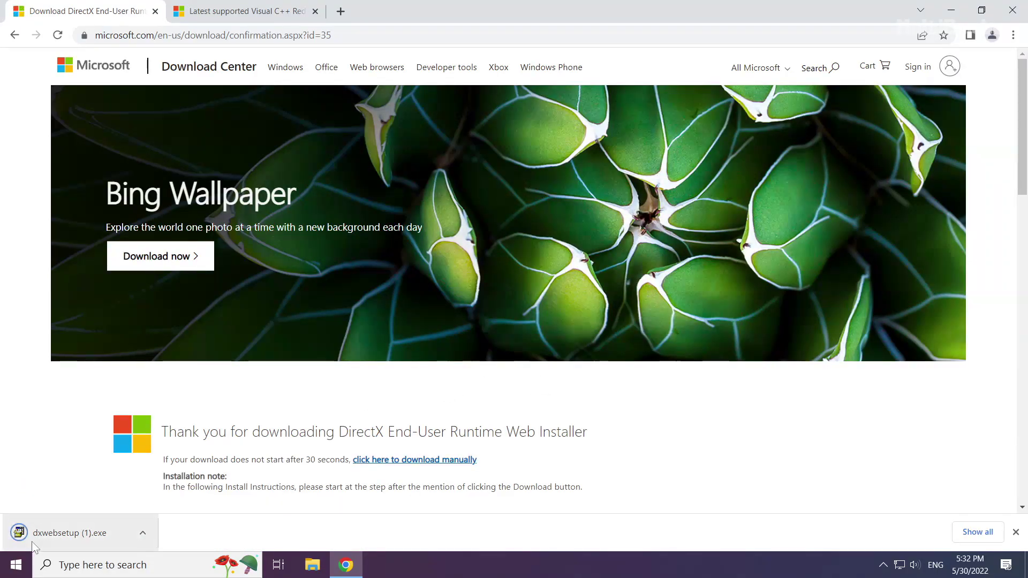
Launch the downloaded DirectX installer, centre its window and accept the licence agreement.
left_click(69, 530)
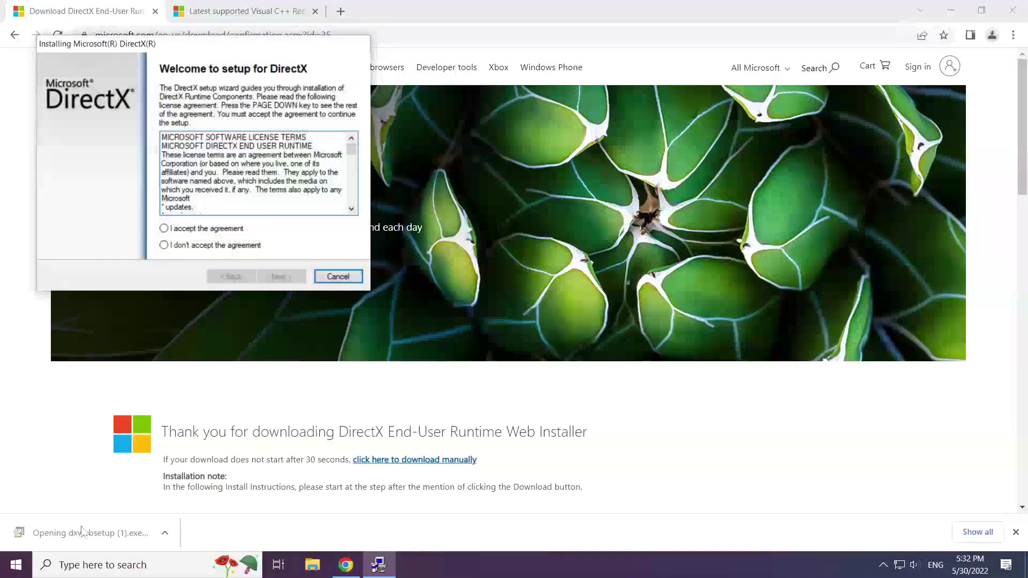
left_click_drag(206, 51, 505, 184)
left_click_drag(648, 281, 650, 335)
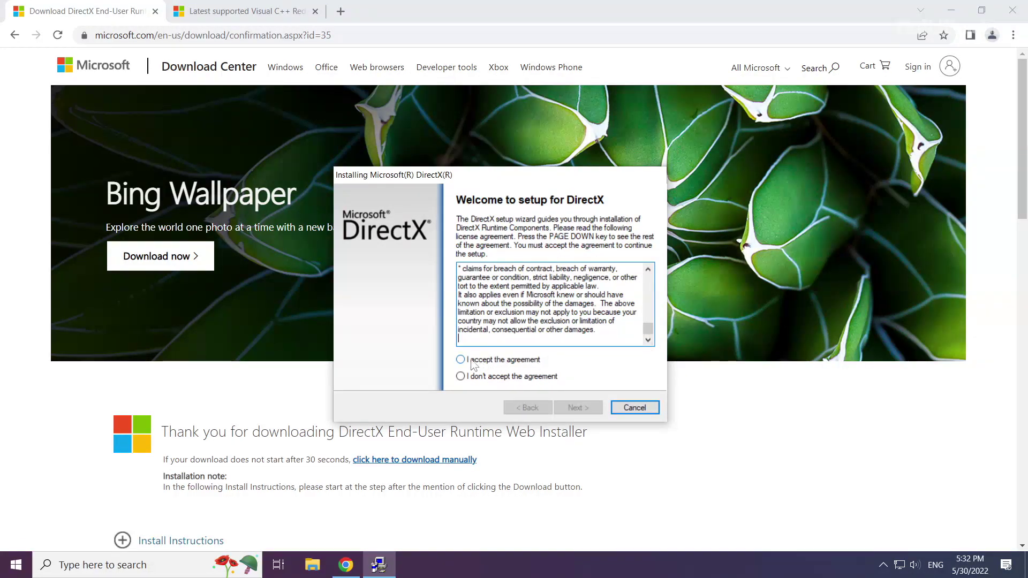
left_click(461, 365)
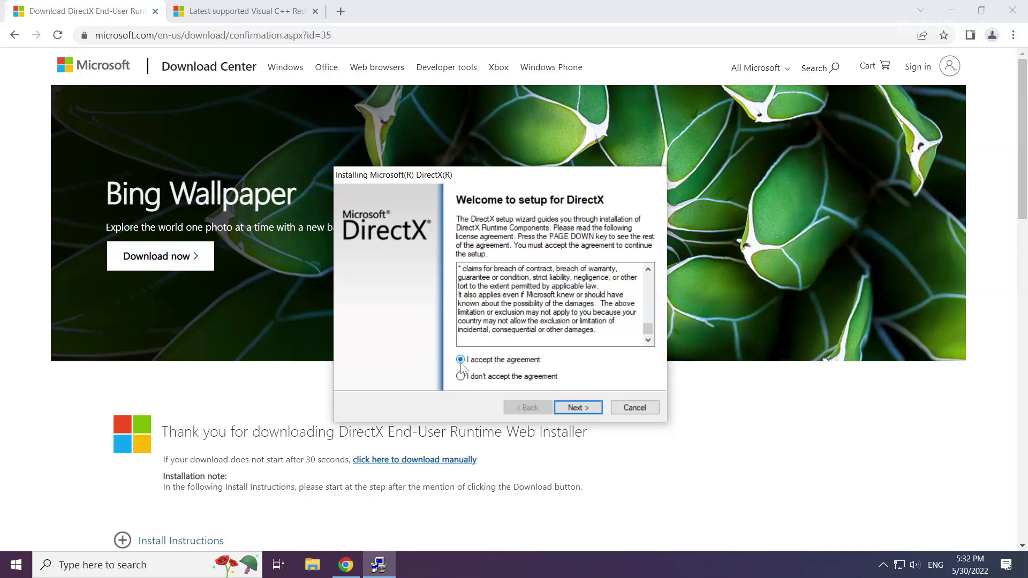
left_click(577, 408)
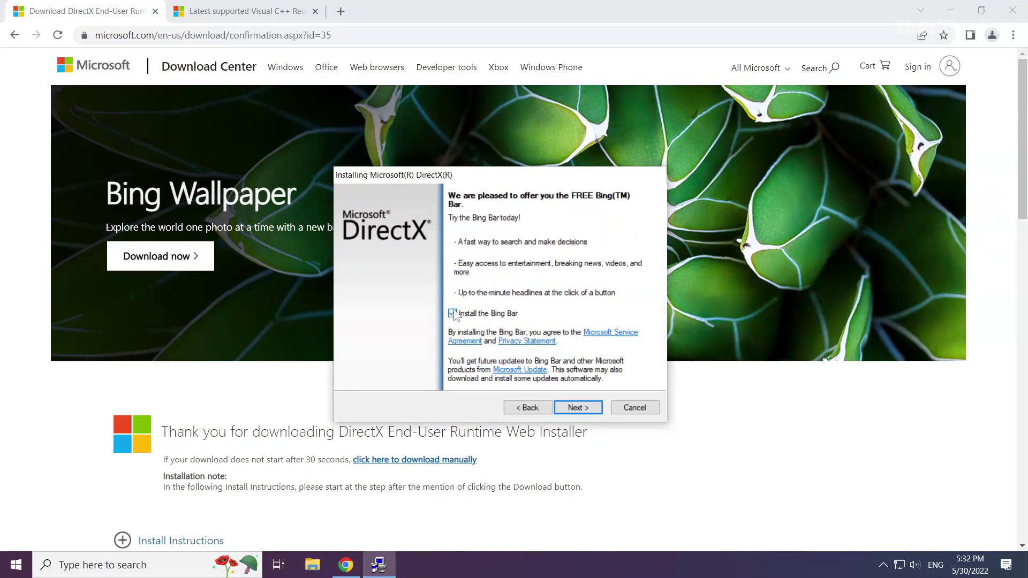
Untick 'Install the Bing Bar', run the setup and Finish at the completion notice.
left_click(452, 314)
left_click(576, 408)
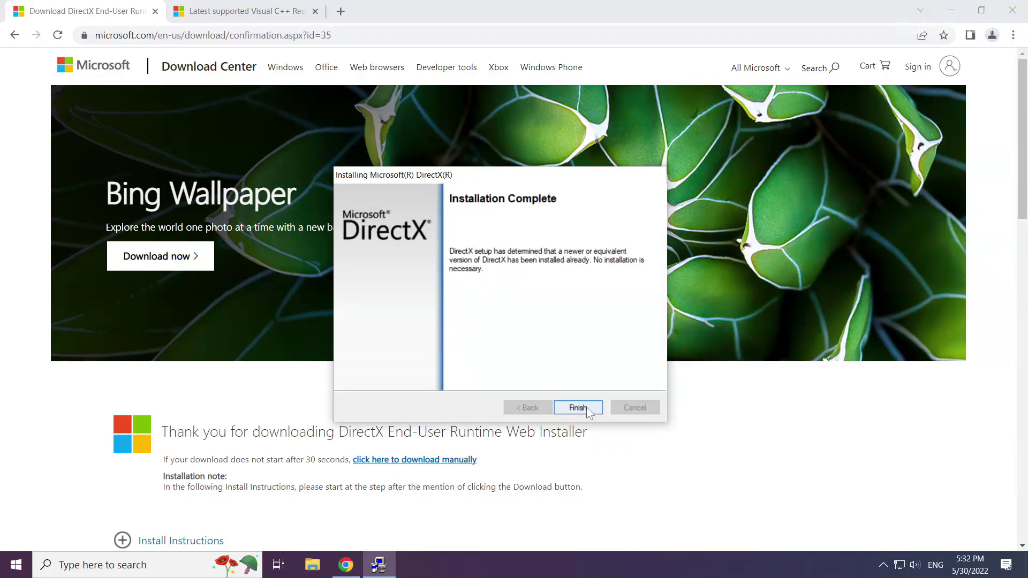
left_click(578, 407)
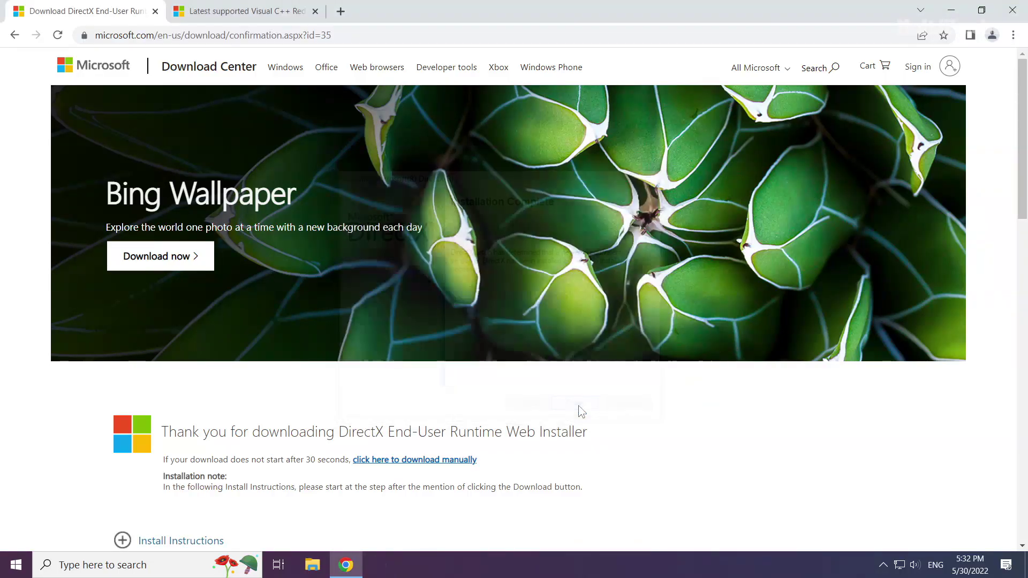
Close the DirectX tab and scroll Microsoft Docs to the Visual Studio 2015-2022 redistributable table.
left_click(155, 11)
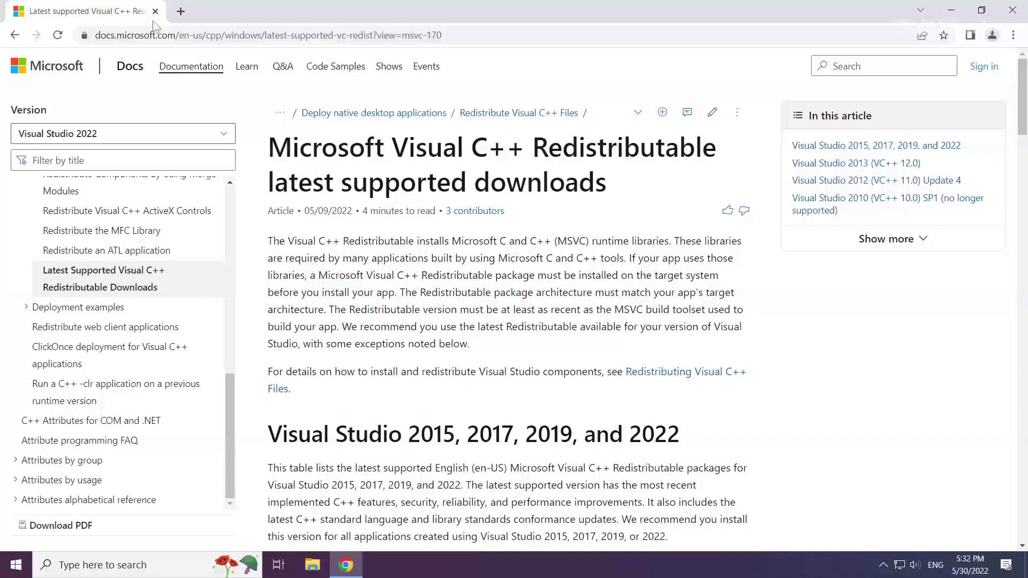
mouse_move(534, 35)
left_mouse_down()
mouse_move(94, 36)
mouse_move(515, 41)
left_mouse_up()
left_click(373, 101)
left_click_drag(262, 156, 527, 155)
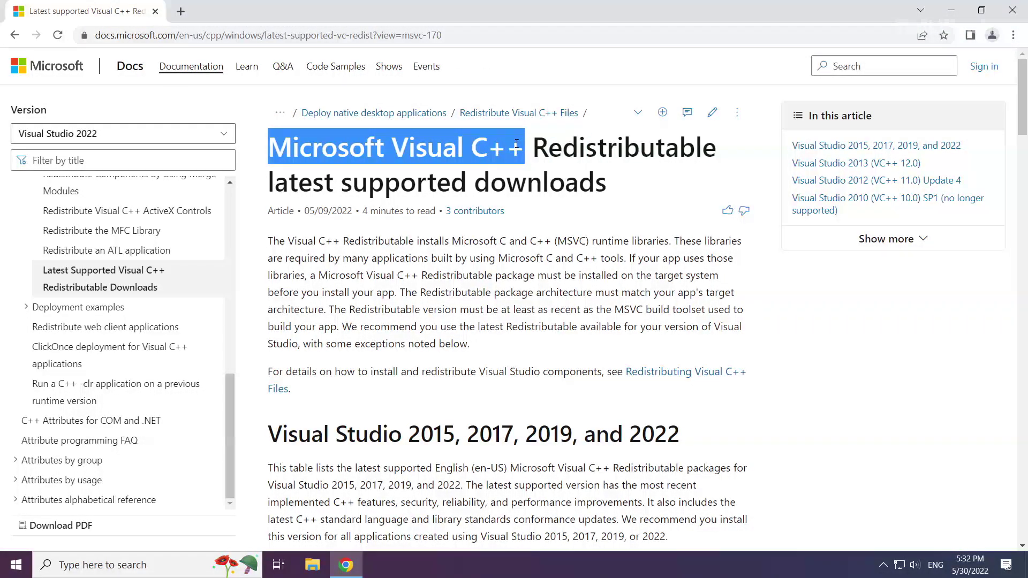
left_click(279, 405)
left_click_drag(267, 434, 701, 431)
left_click(702, 432)
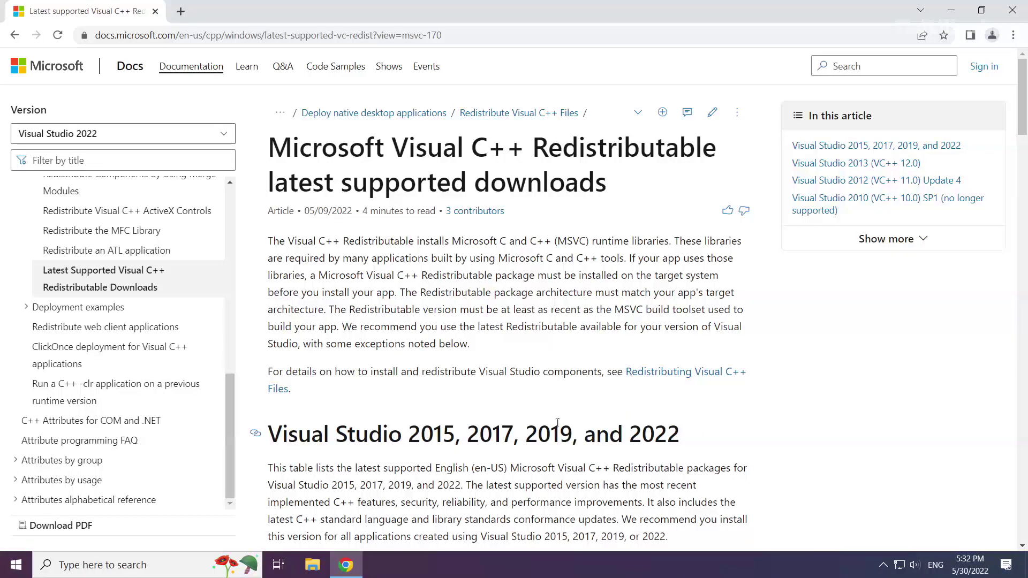
scroll(519, 421, "down", 2)
scroll(520, 420, "down", 2)
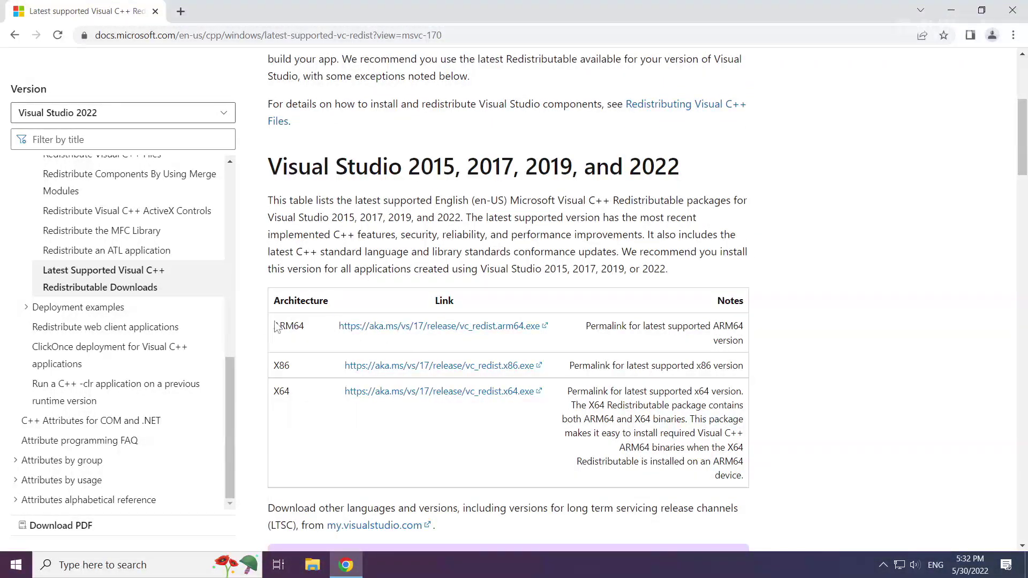
left_click_drag(274, 322, 575, 391)
left_click(575, 391)
Download the ARM64, x86 and x64 Visual C++ 2015-2022 Redistributables.
left_click(411, 330)
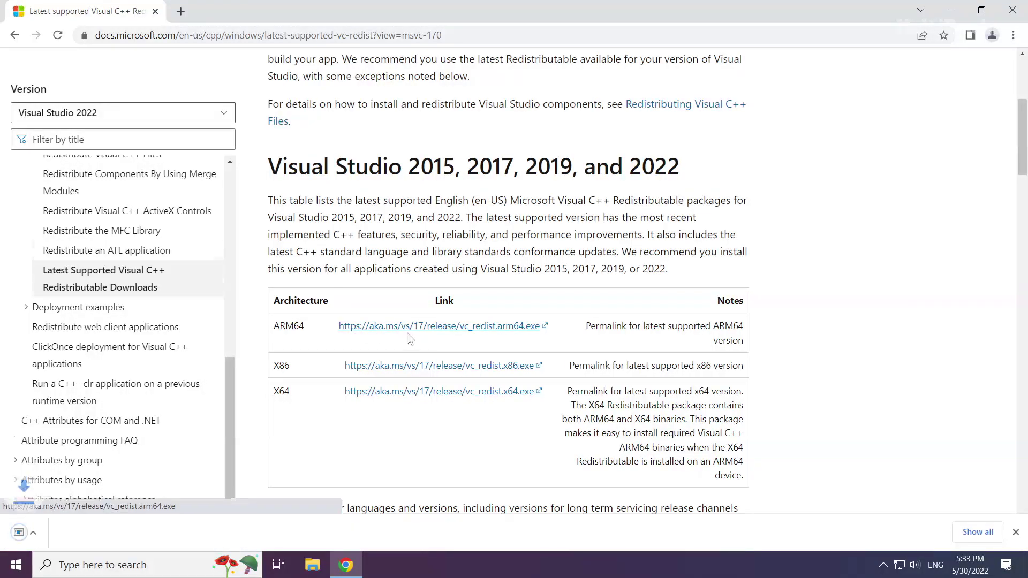
left_click(413, 367)
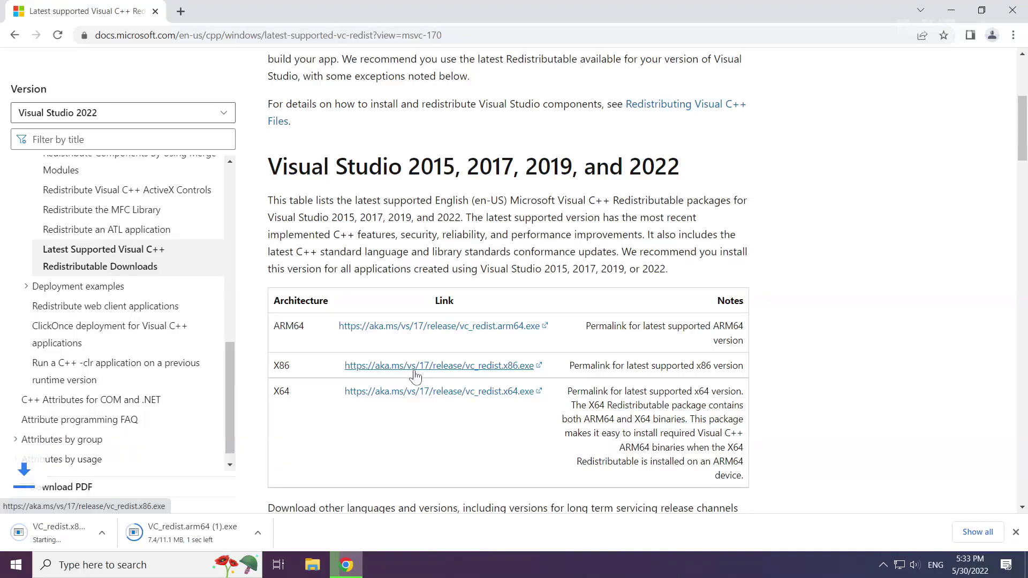
left_click(402, 395)
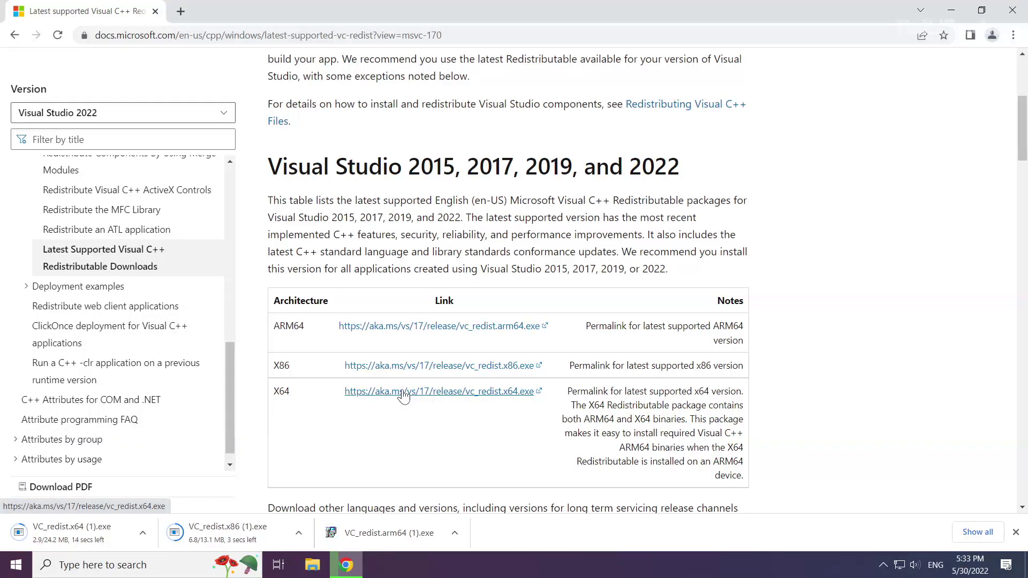
Launch VC_redist.arm64, agree to its licence terms and install the ARM64 redistributable.
left_click(398, 535)
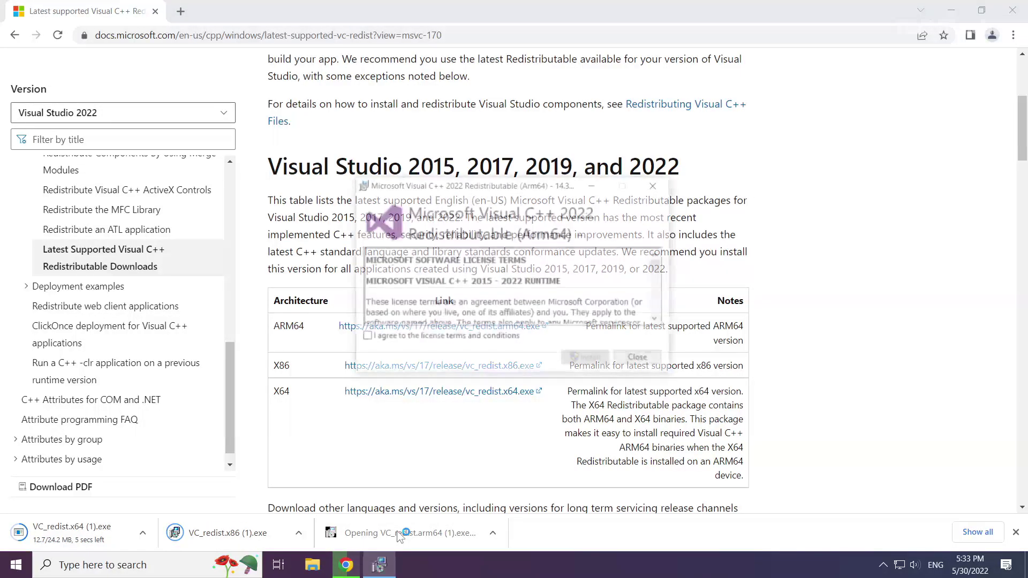
left_click_drag(659, 271, 659, 308)
left_click(370, 340)
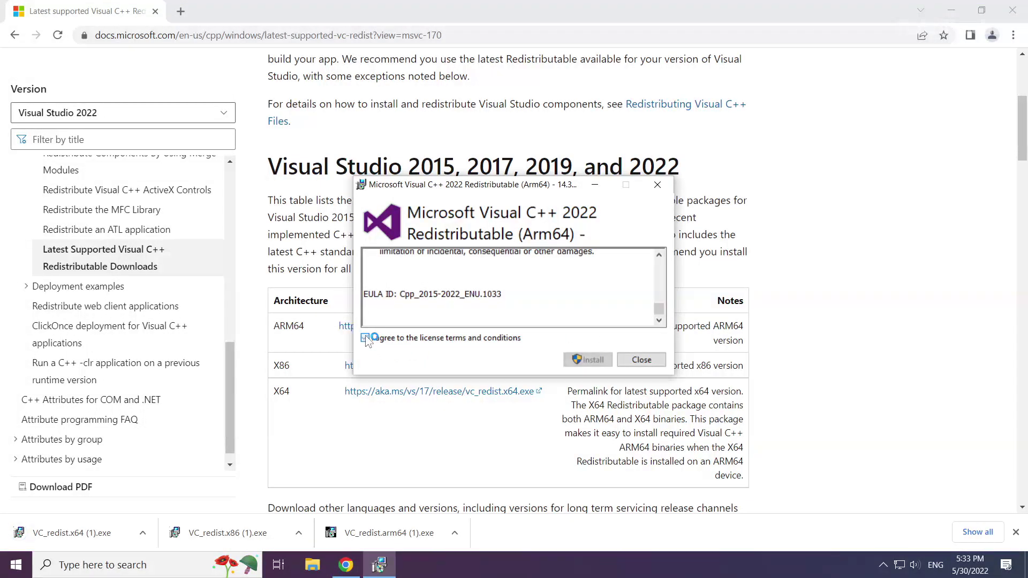
left_click(583, 363)
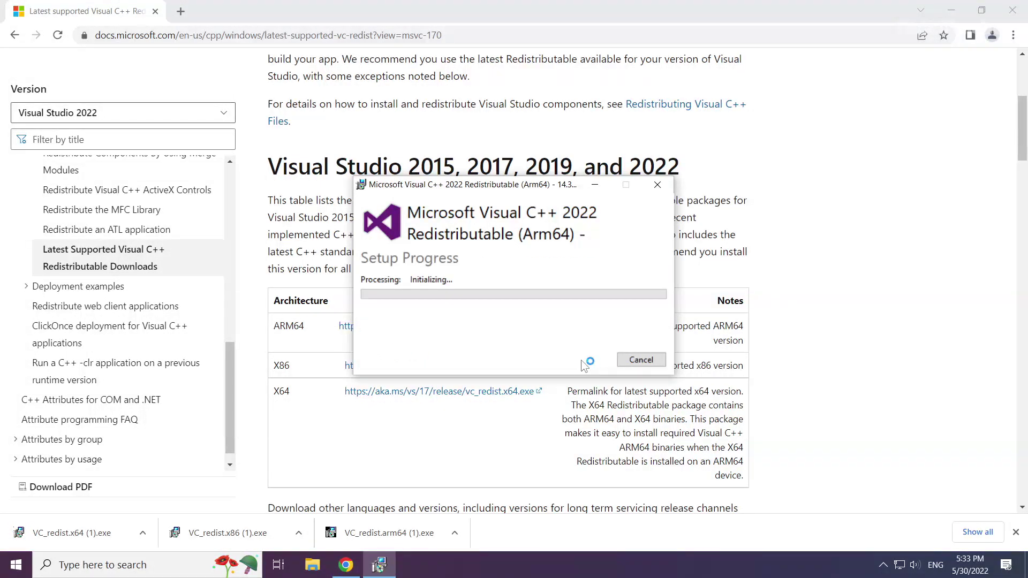
Run VC_redist.x86, accept the licence, and install Visual C++ 2015-2022 Redistributable 14.32.31326 (x86).
left_click(234, 532)
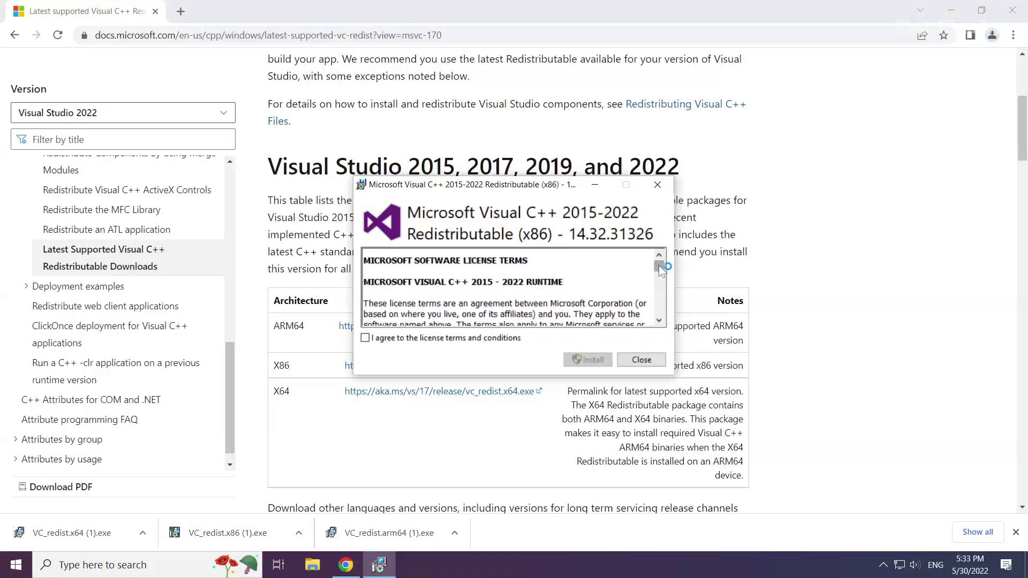
left_click_drag(659, 266, 660, 302)
left_click(365, 337)
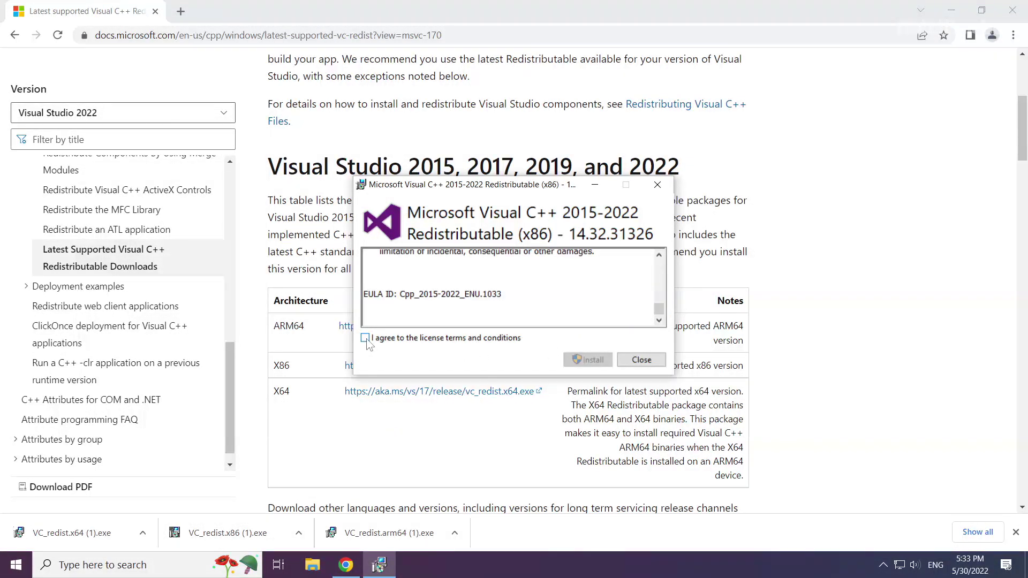
left_click(597, 364)
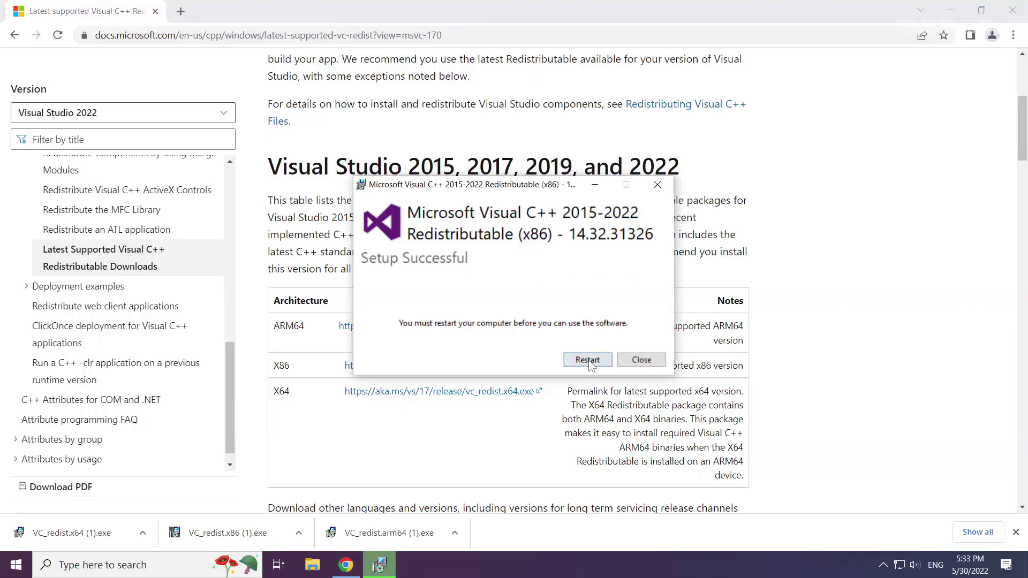
left_click(641, 360)
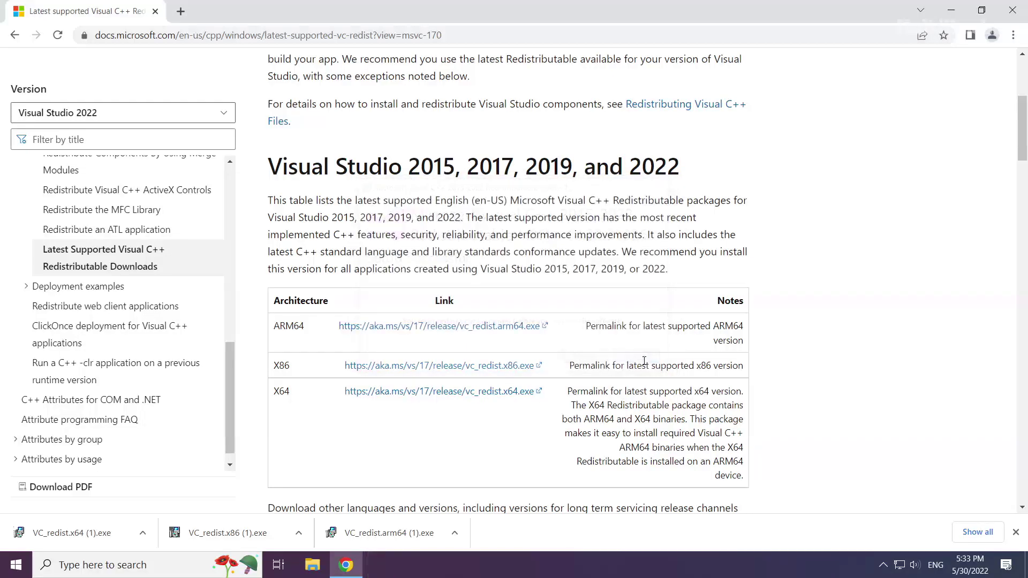
Run VC_redist.x64, accept the licence, and install Visual C++ 2015-2022 Redistributable 14.32.31326 (x64).
left_click(78, 535)
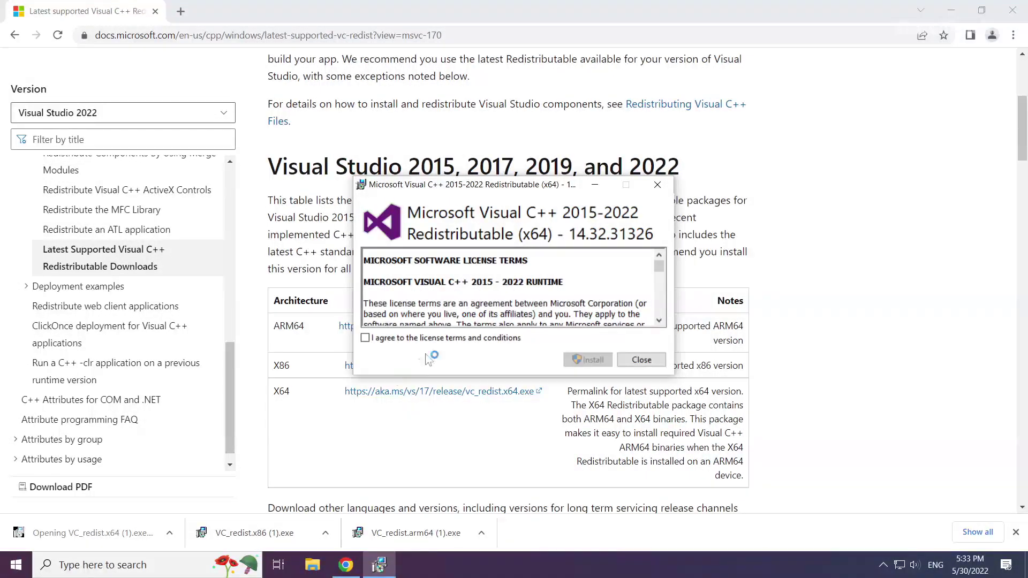
left_click_drag(658, 264, 660, 321)
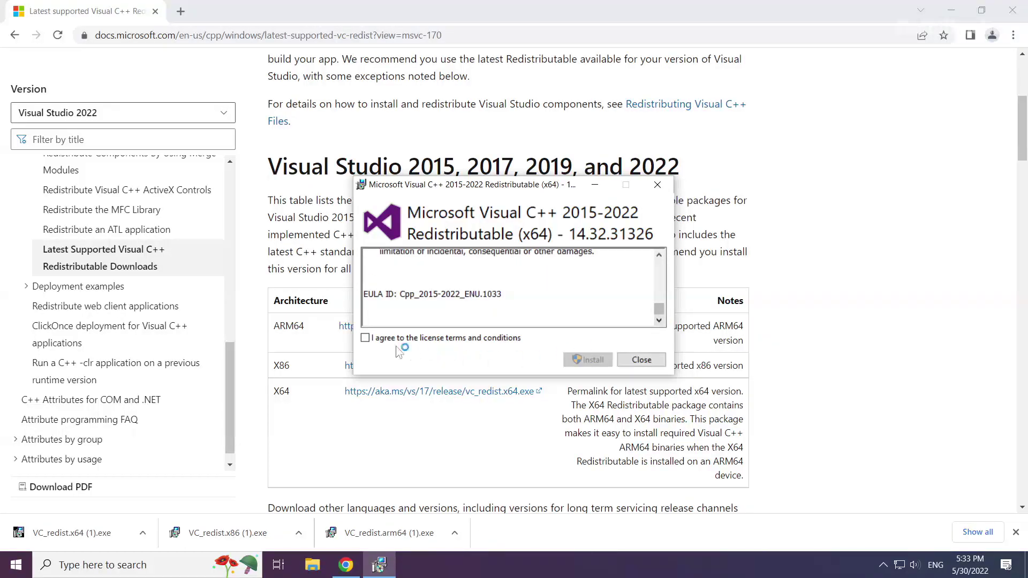
left_click(365, 338)
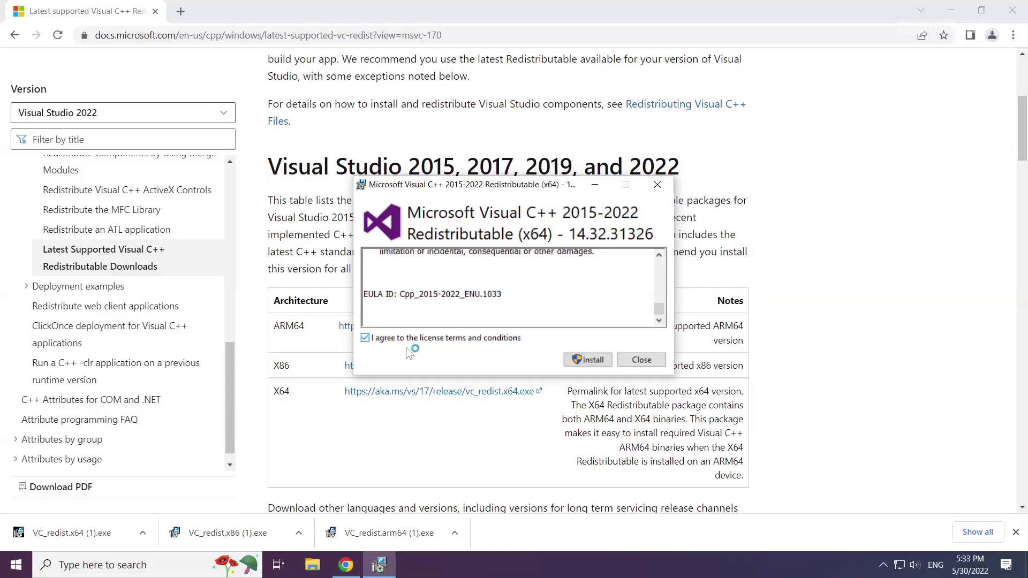
left_click(589, 360)
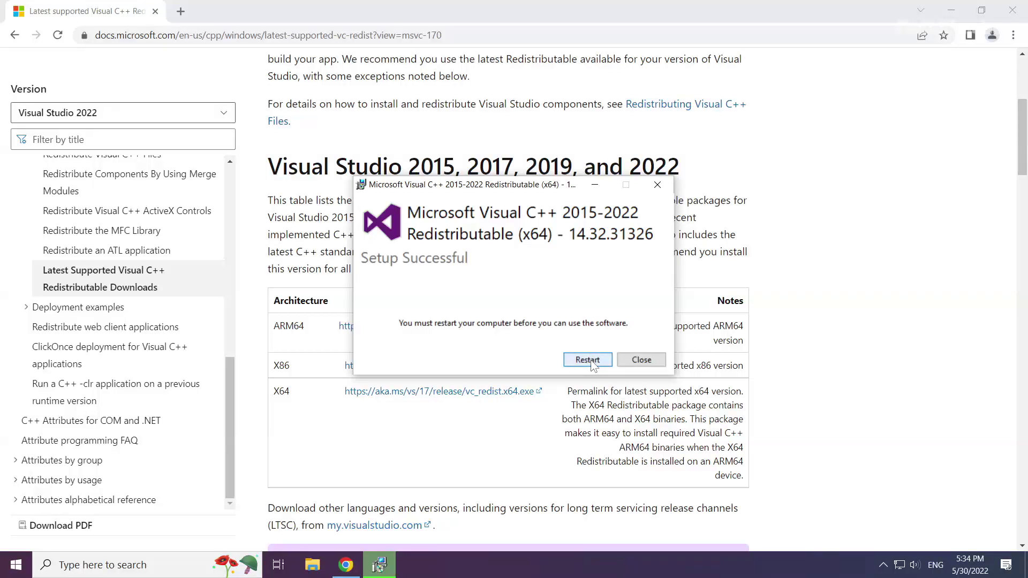
left_click(643, 362)
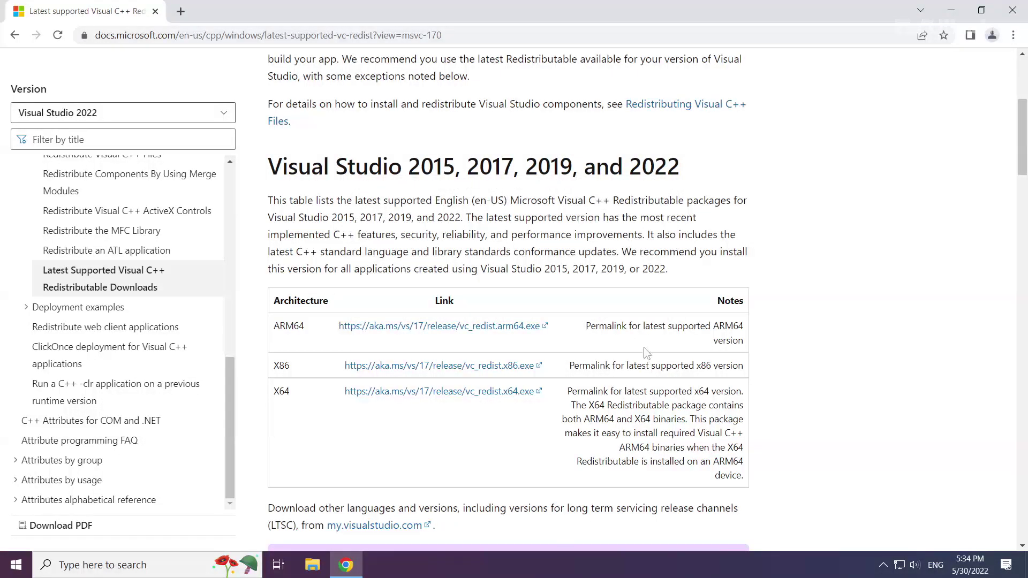
Close Chrome and show the Start menu's Sleep, Shut down and Restart options.
left_click(1013, 13)
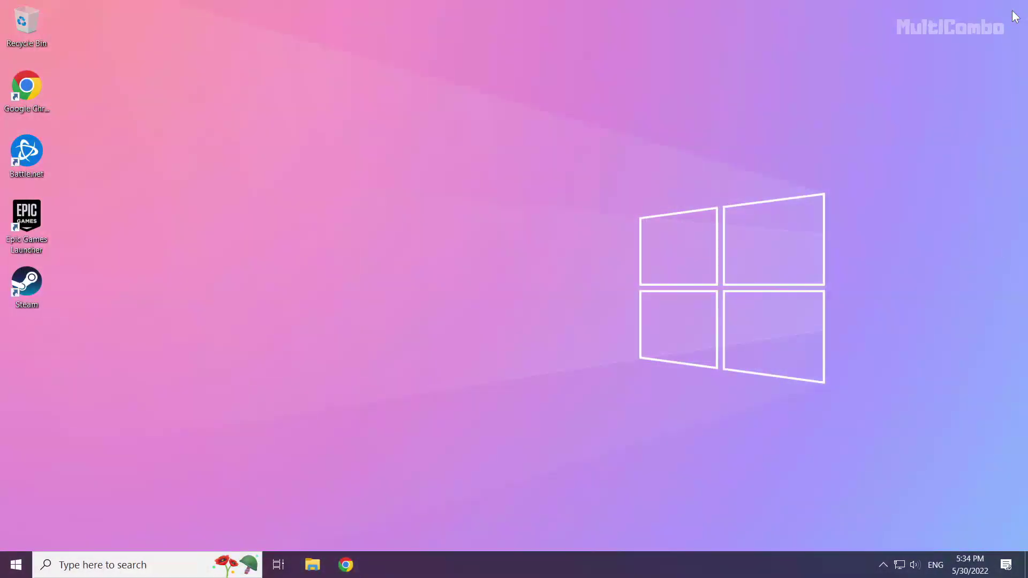
left_click(16, 566)
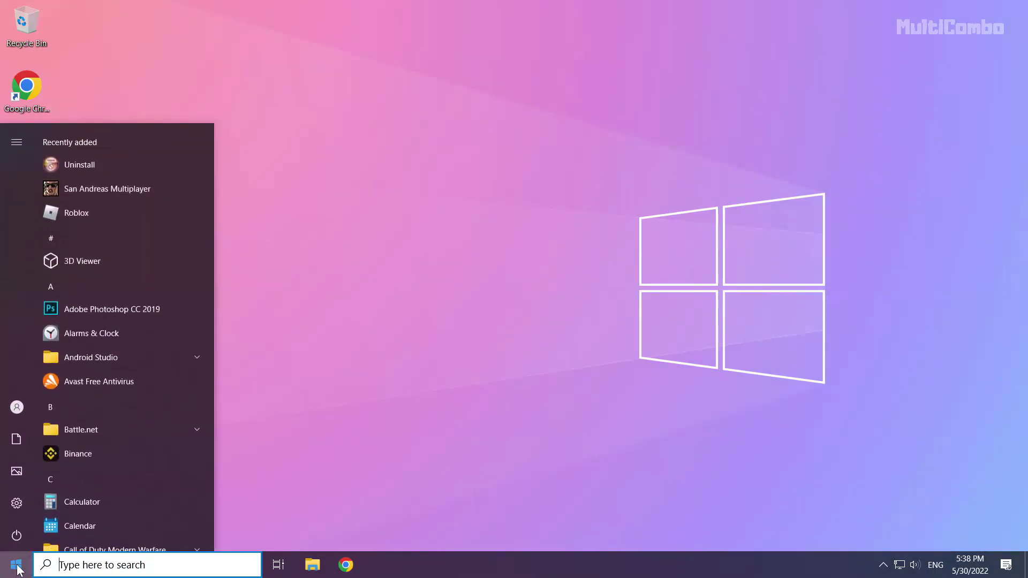
left_click(17, 537)
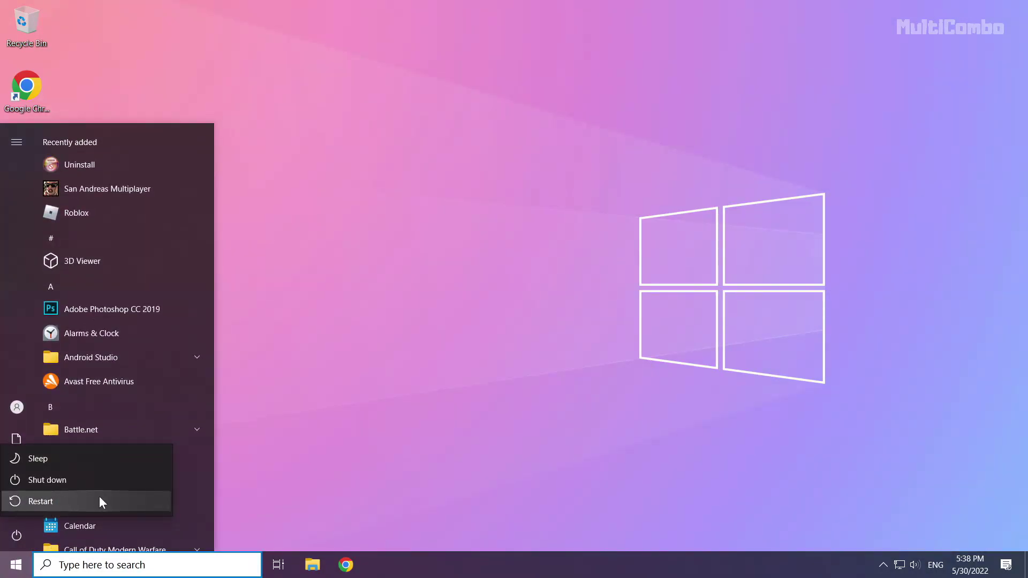